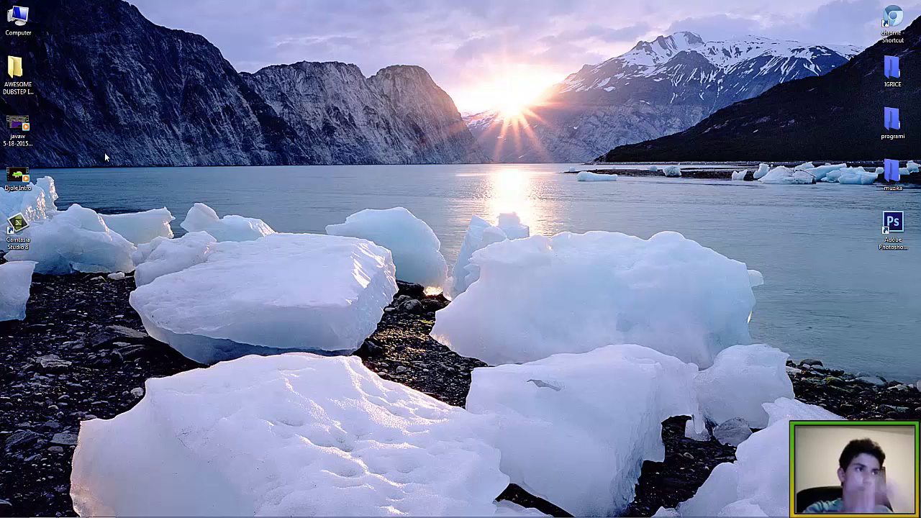
Move the two video files to the middle of the desktop and put the Camtasia Studio 8 shortcut into the programi folder
{"action": "left_click_drag", "start_coordinate": [18, 179], "coordinate": [335, 185]}
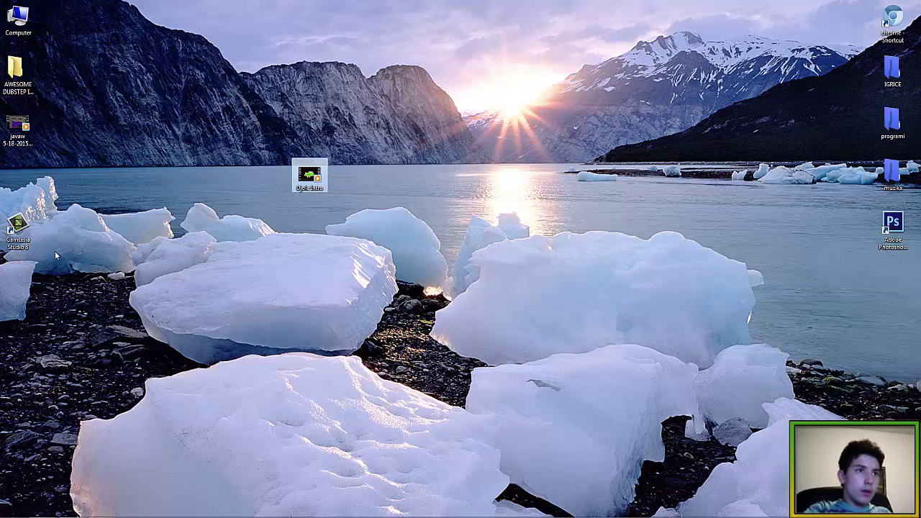
{"action": "left_click_drag", "start_coordinate": [28, 138], "coordinate": [344, 184]}
{"action": "left_click_drag", "start_coordinate": [25, 224], "coordinate": [892, 122]}
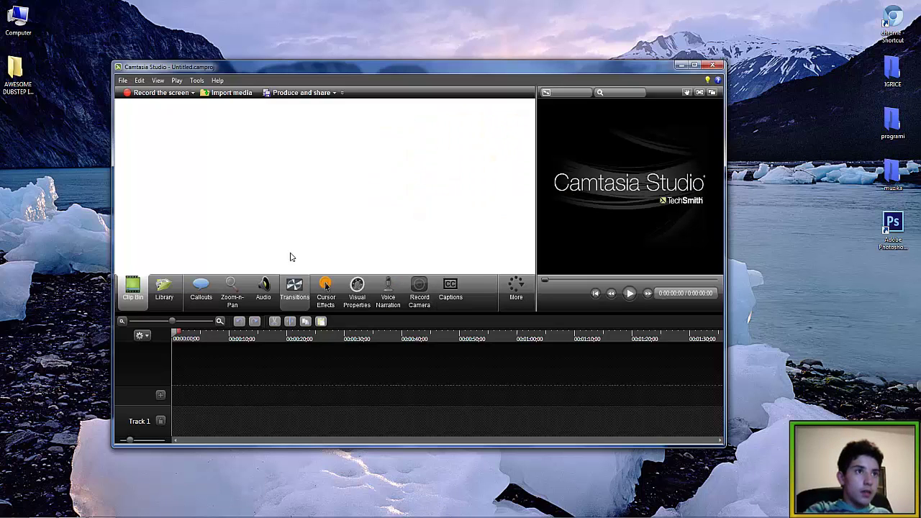
Import the intro video and the javaw 5-18-2015 recording from the desktop into Camtasia Studio's Clip Bin
{"action": "left_click_drag", "start_coordinate": [315, 62], "coordinate": [596, 45]}
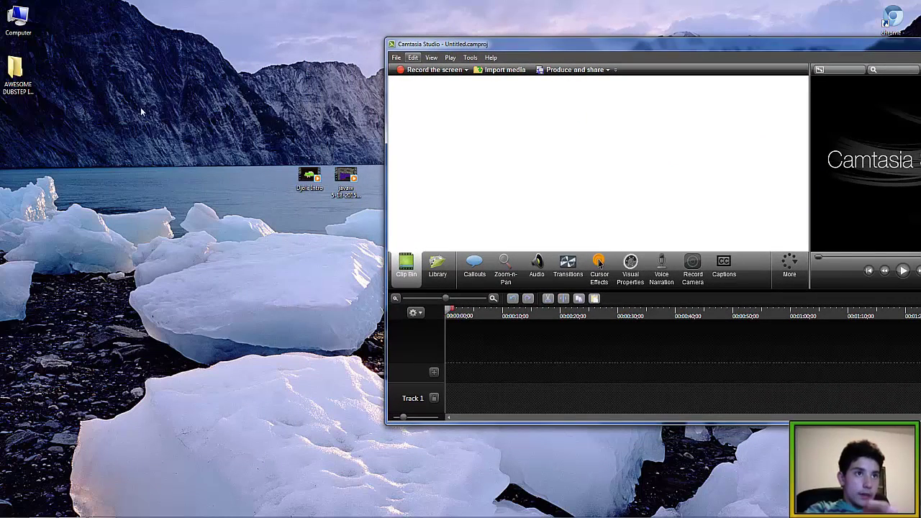
{"action": "left_click_drag", "start_coordinate": [308, 178], "coordinate": [423, 150]}
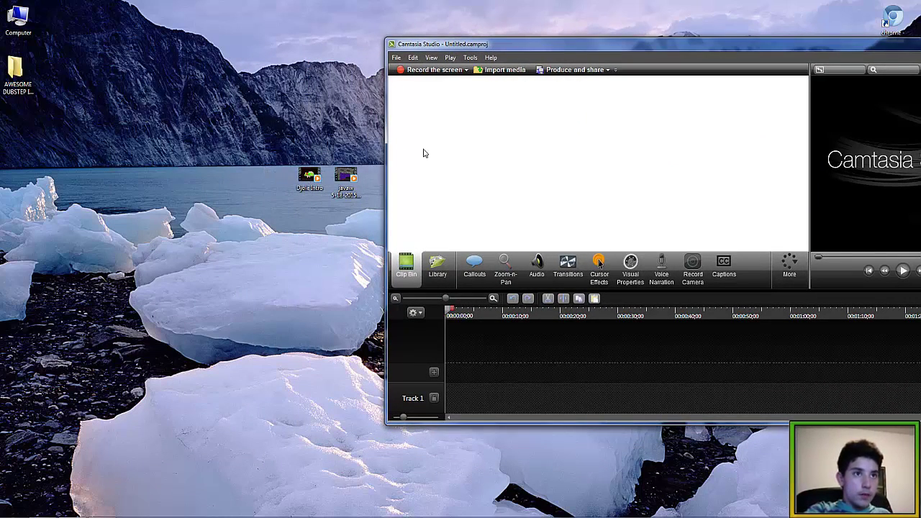
{"action": "left_click_drag", "start_coordinate": [345, 178], "coordinate": [569, 126]}
{"action": "left_click_drag", "start_coordinate": [607, 45], "coordinate": [388, 50]}
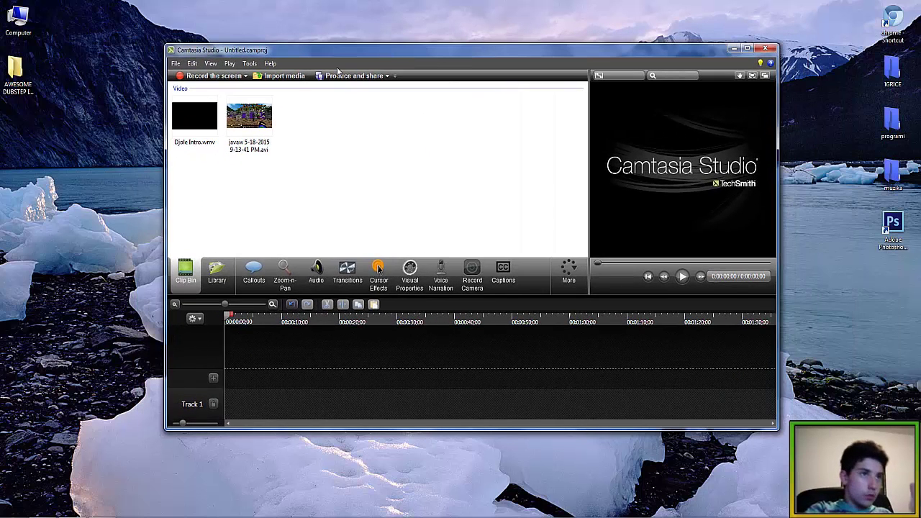
Maximize the editor window and add the intro clip to the timeline at the playhead
{"action": "right_click", "coordinate": [201, 121]}
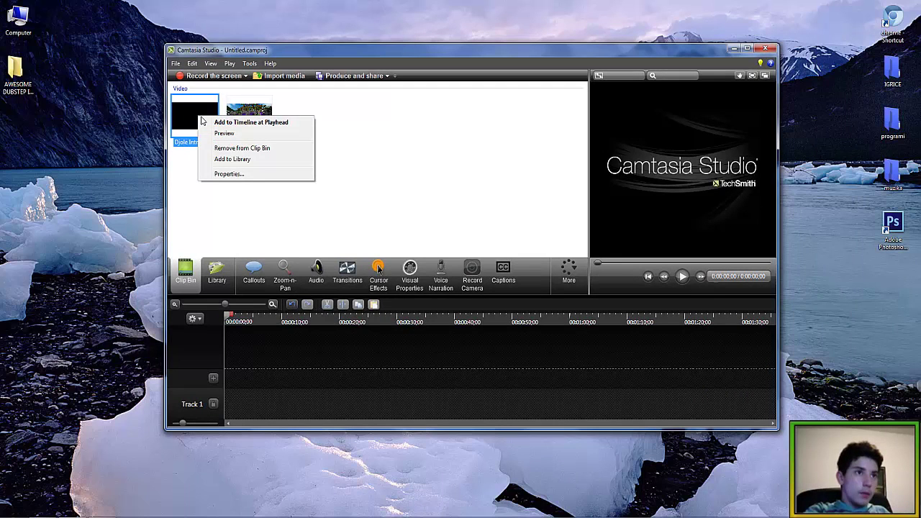
{"action": "left_click", "coordinate": [604, 78]}
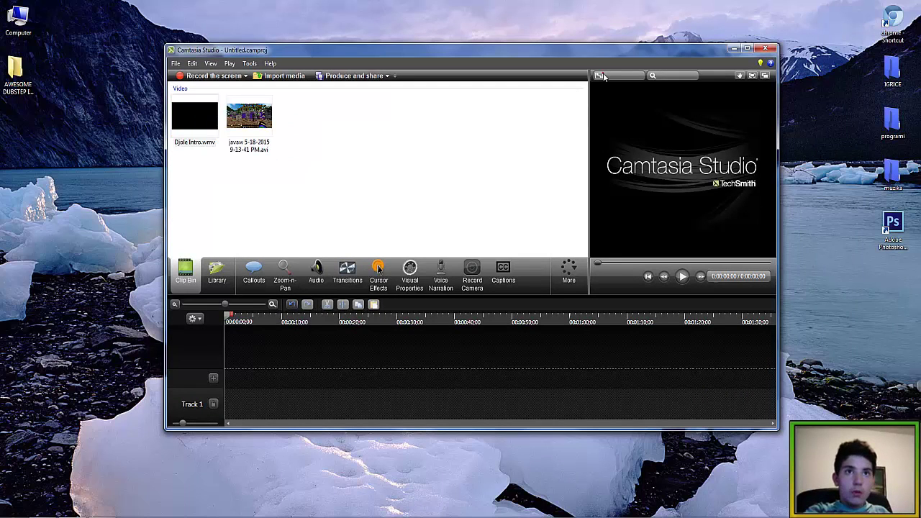
{"action": "left_click", "coordinate": [741, 48]}
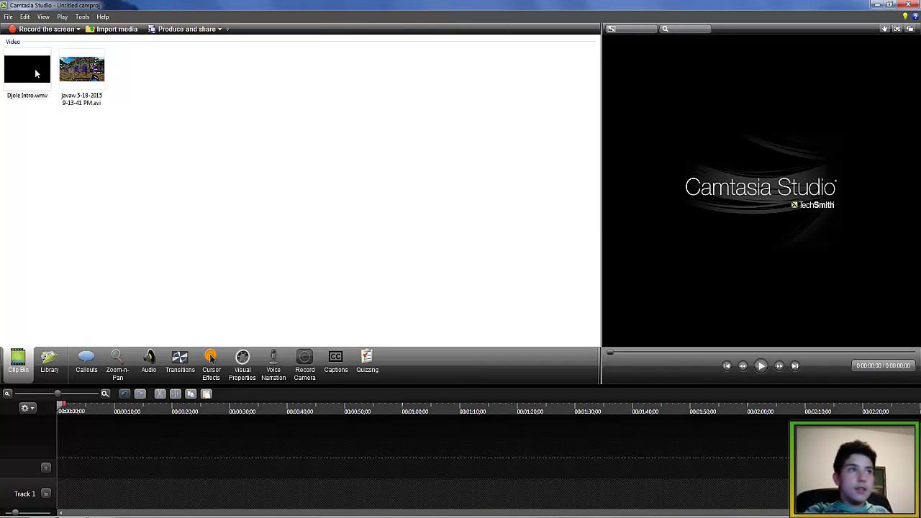
{"action": "right_click", "coordinate": [35, 72]}
{"action": "left_click", "coordinate": [37, 79]}
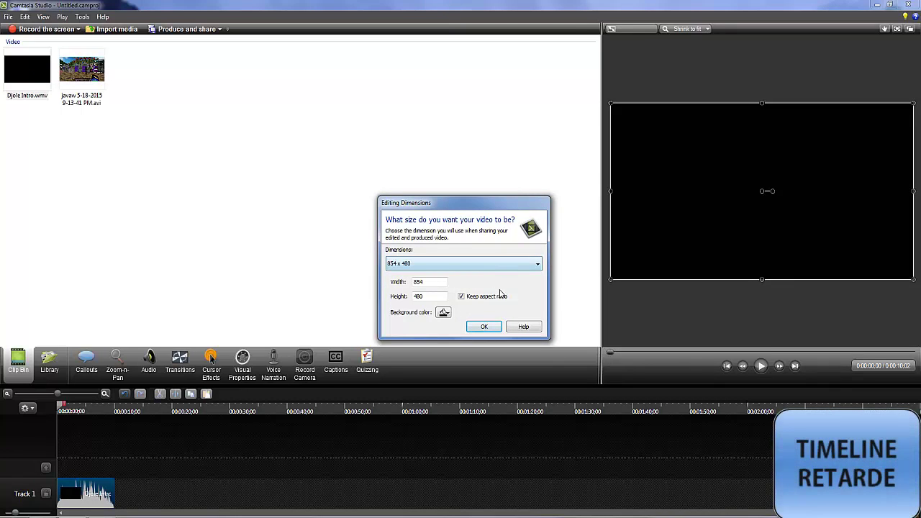
Set the editing dimensions to 1280 x 720 for YouTube & Screencast (16:9) and enlarge the preview area
{"action": "left_click", "coordinate": [435, 265]}
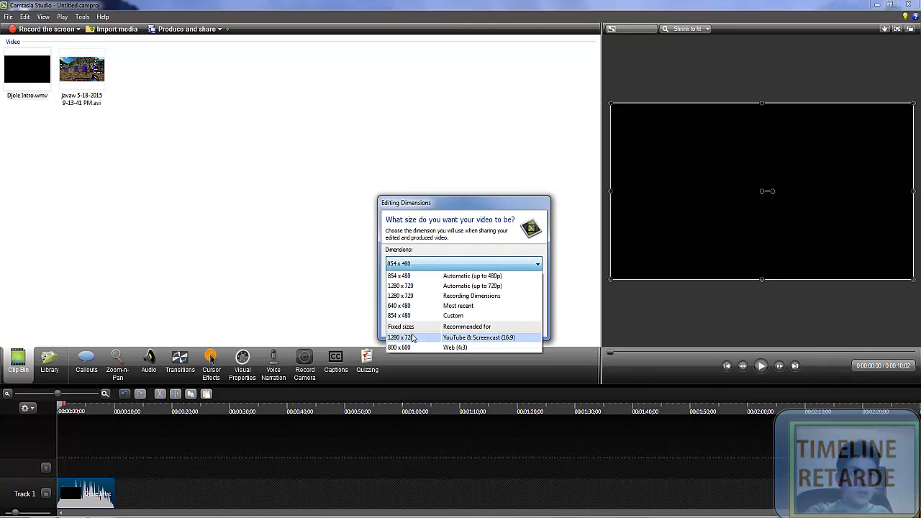
{"action": "left_click", "coordinate": [412, 338]}
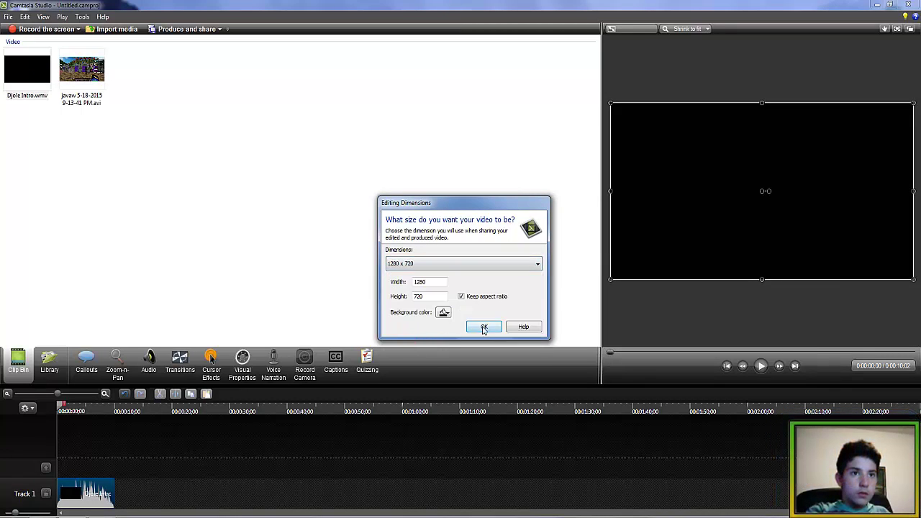
{"action": "left_click", "coordinate": [451, 263]}
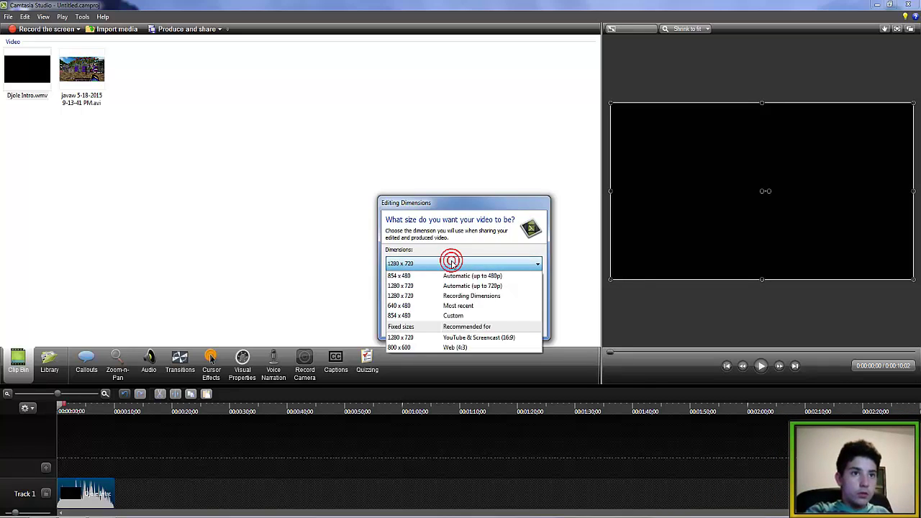
{"action": "left_click", "coordinate": [452, 263]}
{"action": "left_click", "coordinate": [486, 327]}
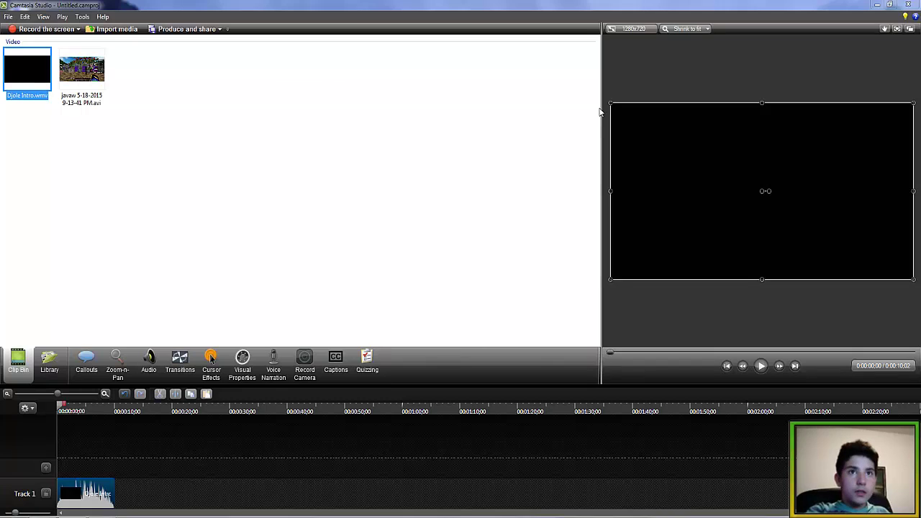
{"action": "left_click_drag", "start_coordinate": [602, 117], "coordinate": [216, 133]}
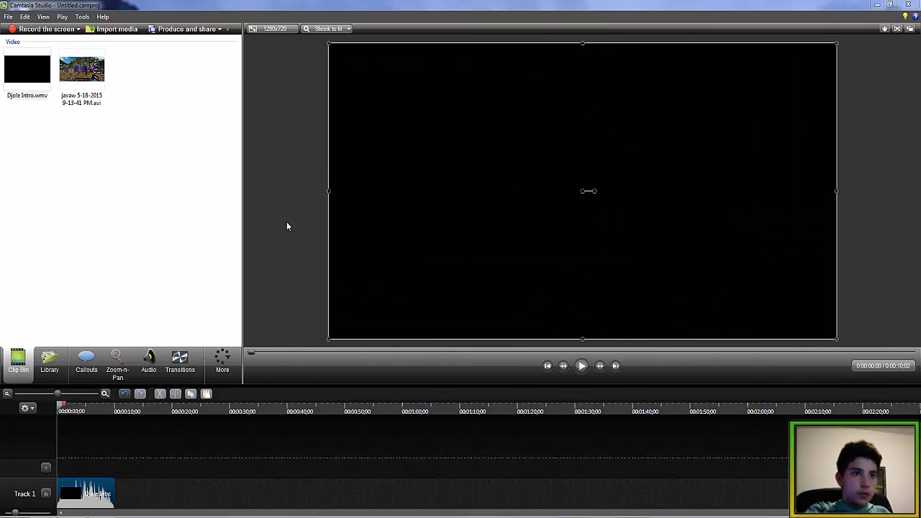
Add the javaw recording to the timeline behind the intro clip and move it up to a new Track 2
{"action": "left_click_drag", "start_coordinate": [81, 68], "coordinate": [141, 497]}
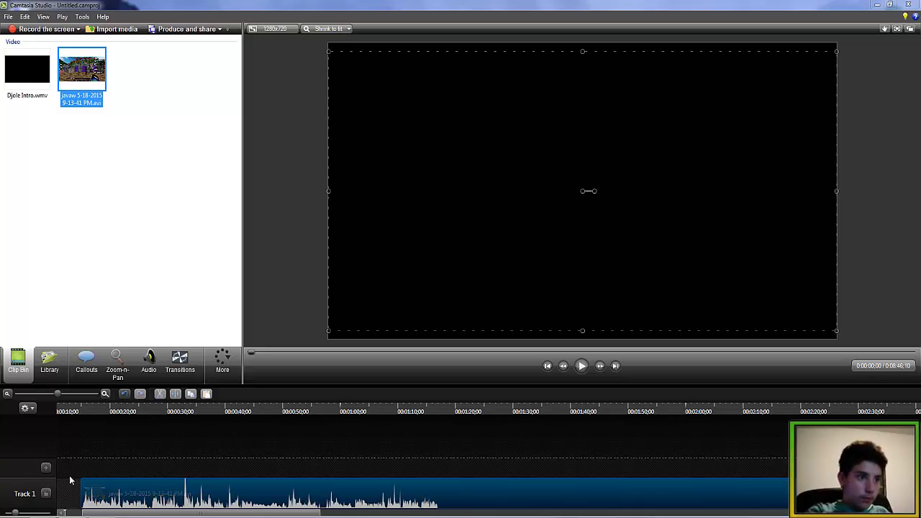
{"action": "left_click", "coordinate": [193, 495]}
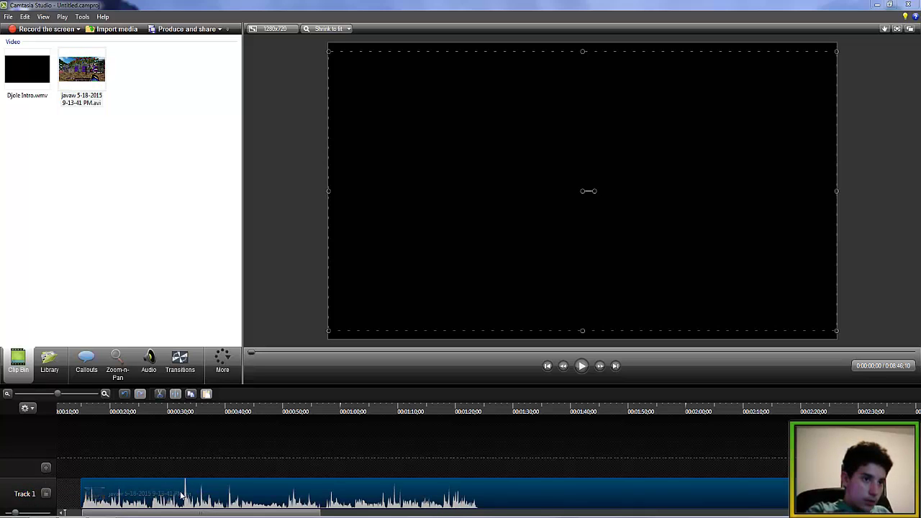
{"action": "left_click_drag", "start_coordinate": [281, 491], "coordinate": [398, 485]}
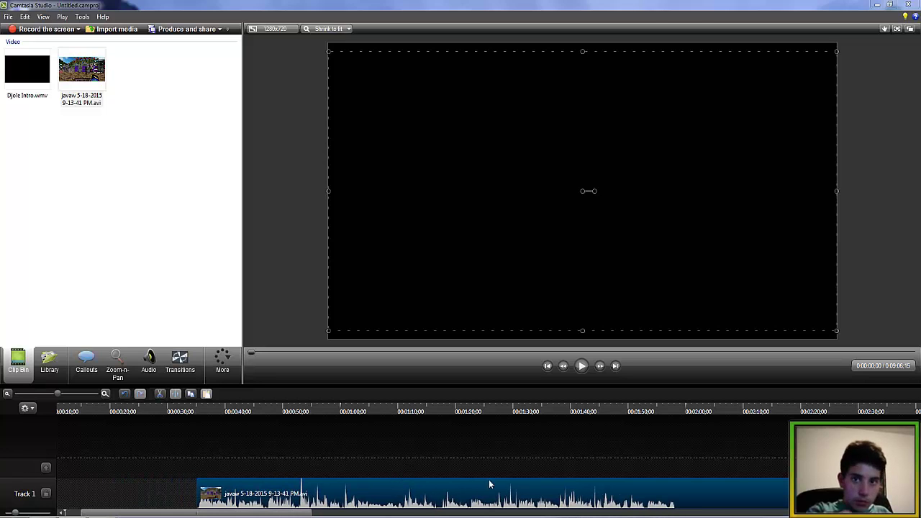
{"action": "left_click_drag", "start_coordinate": [528, 488], "coordinate": [428, 463]}
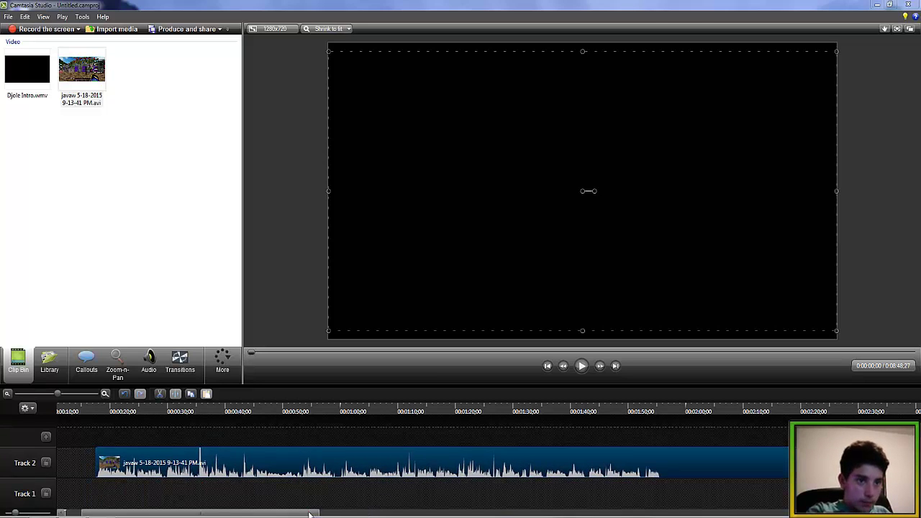
Move the intro clip to the start of Track 2 and place the javaw recording directly against its end
{"action": "left_click_drag", "start_coordinate": [309, 514], "coordinate": [90, 464]}
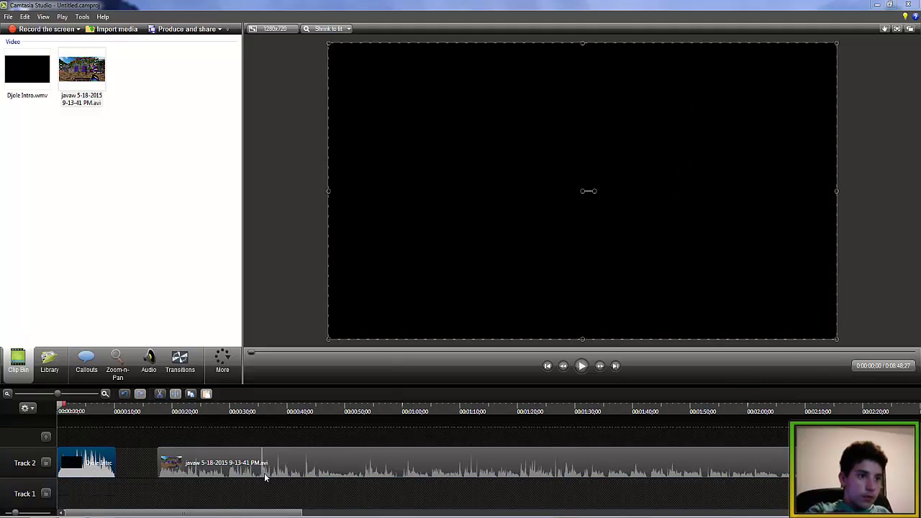
{"action": "mouse_move", "coordinate": [335, 464]}
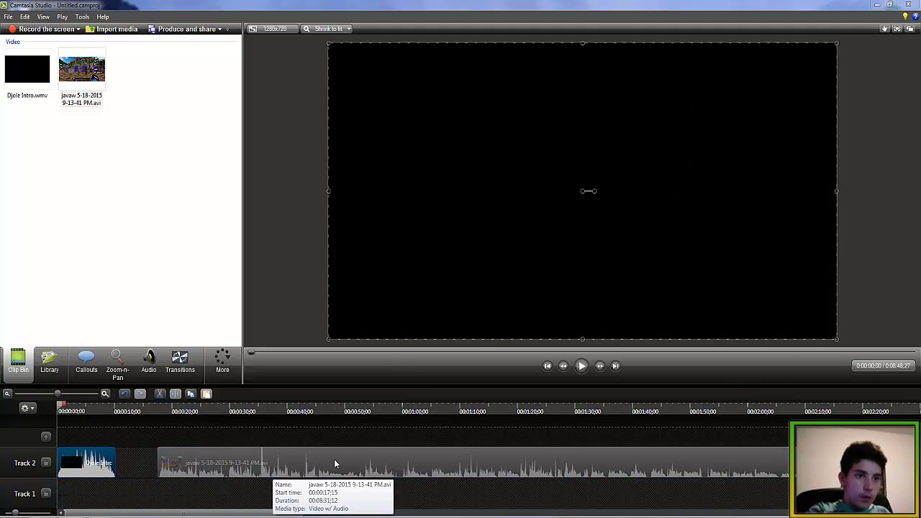
{"action": "left_click_drag", "start_coordinate": [335, 464], "coordinate": [291, 460]}
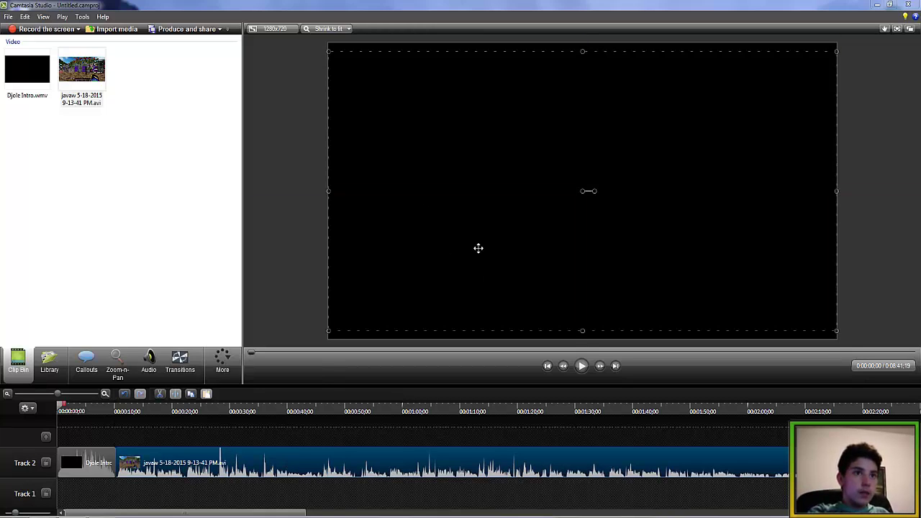
Stretch the javaw recording upward and downward on the canvas so that it fills the full frame height
{"action": "left_click_drag", "start_coordinate": [479, 248], "coordinate": [478, 247]}
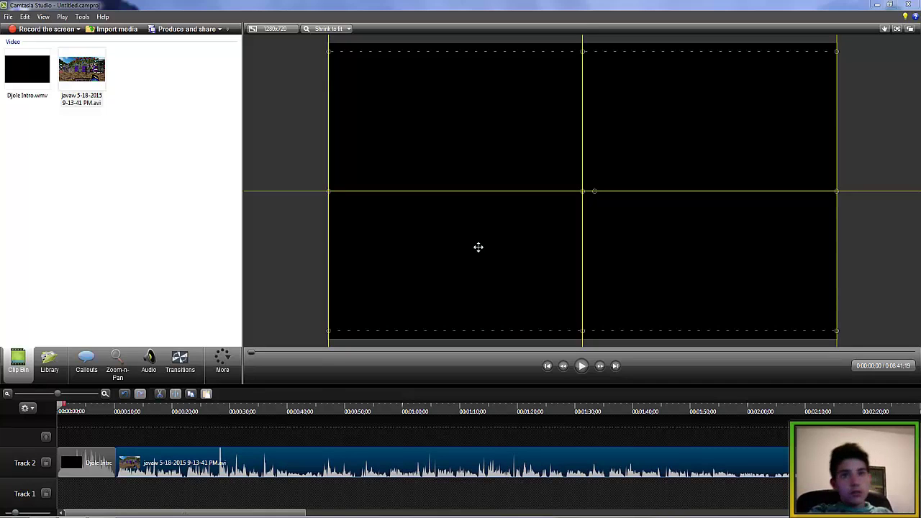
{"action": "left_click_drag", "start_coordinate": [479, 247], "coordinate": [478, 247]}
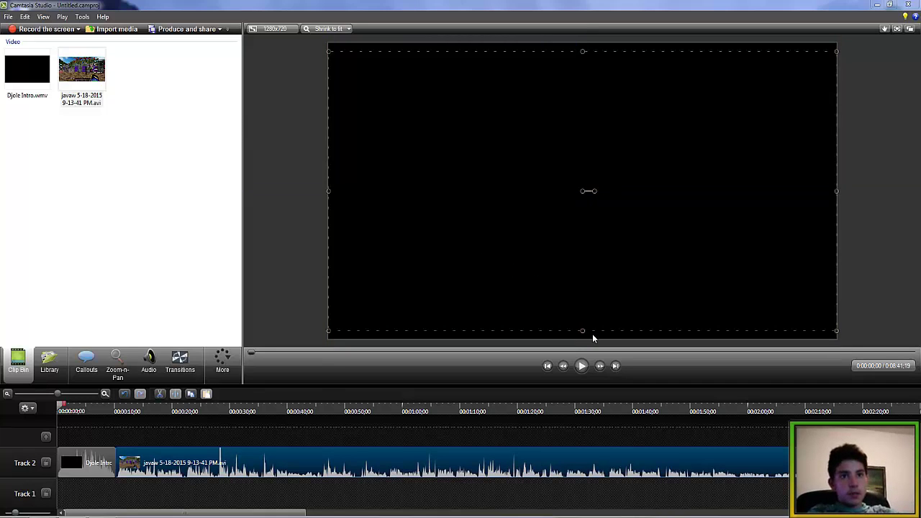
{"action": "left_click_drag", "start_coordinate": [582, 332], "coordinate": [582, 338]}
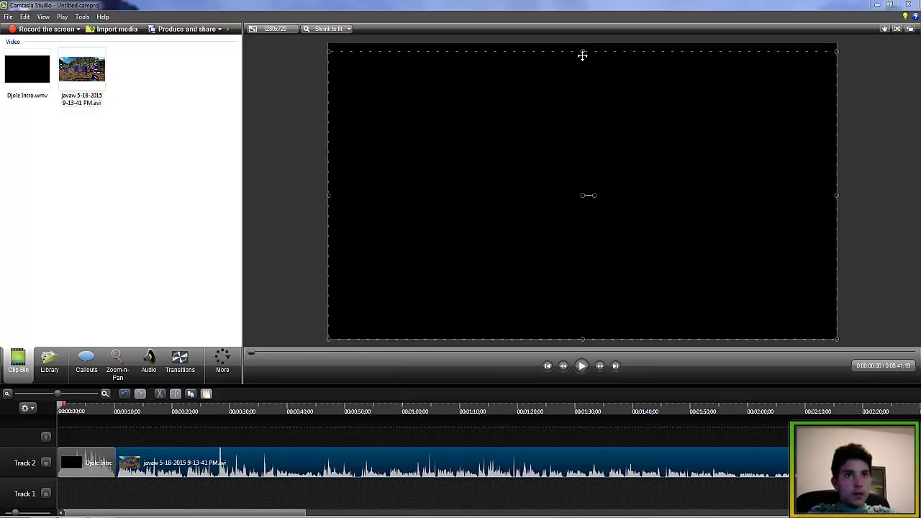
{"action": "mouse_move", "coordinate": [583, 52]}
{"action": "left_mouse_down"}
{"action": "mouse_move", "coordinate": [583, 43]}
{"action": "mouse_move", "coordinate": [580, 51]}
{"action": "left_mouse_up"}
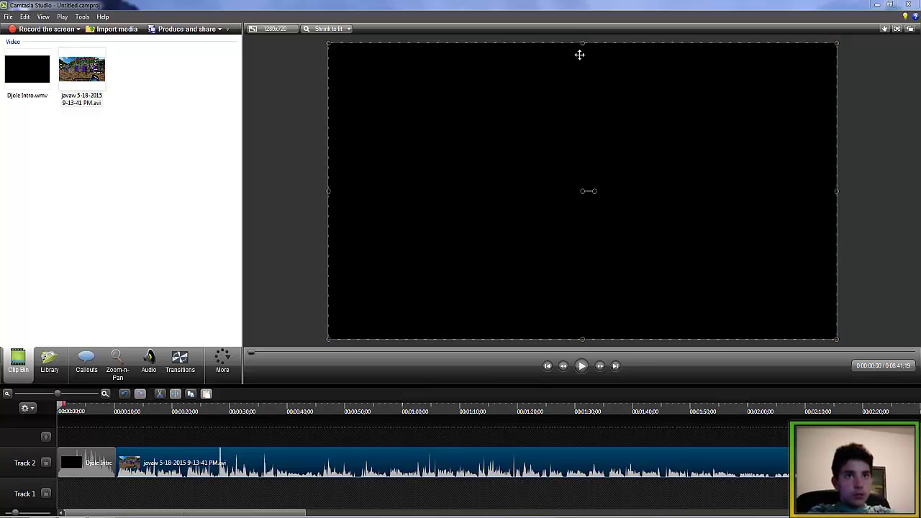
{"action": "left_click_drag", "start_coordinate": [548, 155], "coordinate": [548, 155]}
{"action": "left_click", "coordinate": [77, 467]}
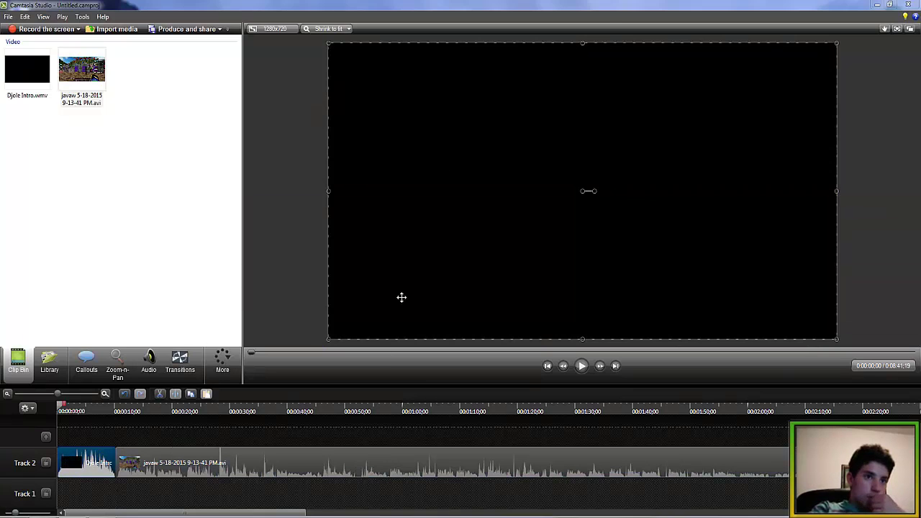
{"action": "left_click_drag", "start_coordinate": [567, 206], "coordinate": [567, 206]}
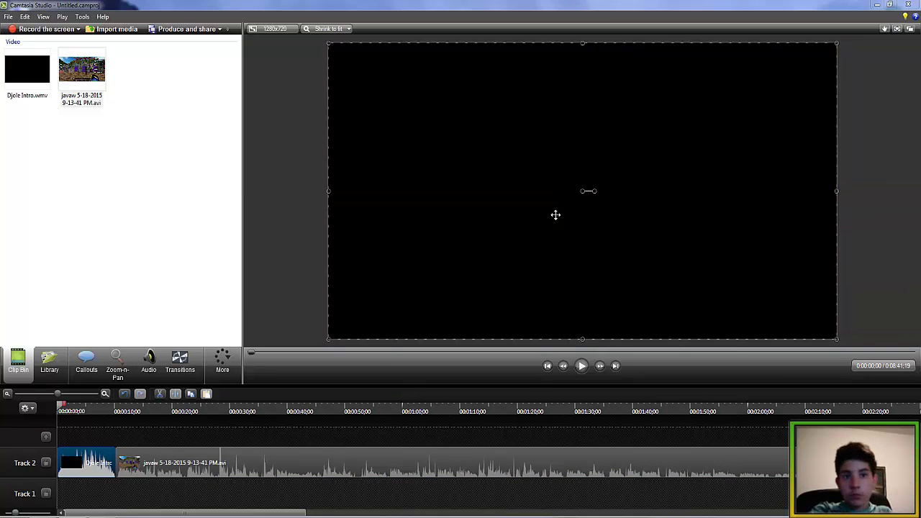
{"action": "left_click", "coordinate": [261, 450]}
{"action": "left_click_drag", "start_coordinate": [512, 206], "coordinate": [512, 207]}
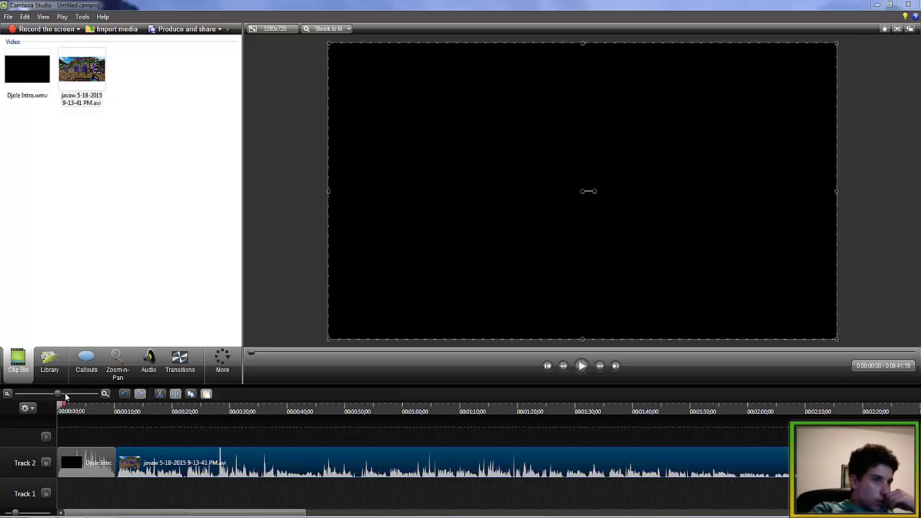
Add a Ripple transition between the intro clip and the javaw recording on Track 2
{"action": "mouse_move", "coordinate": [57, 394]}
{"action": "left_mouse_down"}
{"action": "mouse_move", "coordinate": [72, 394]}
{"action": "mouse_move", "coordinate": [63, 393]}
{"action": "left_mouse_up"}
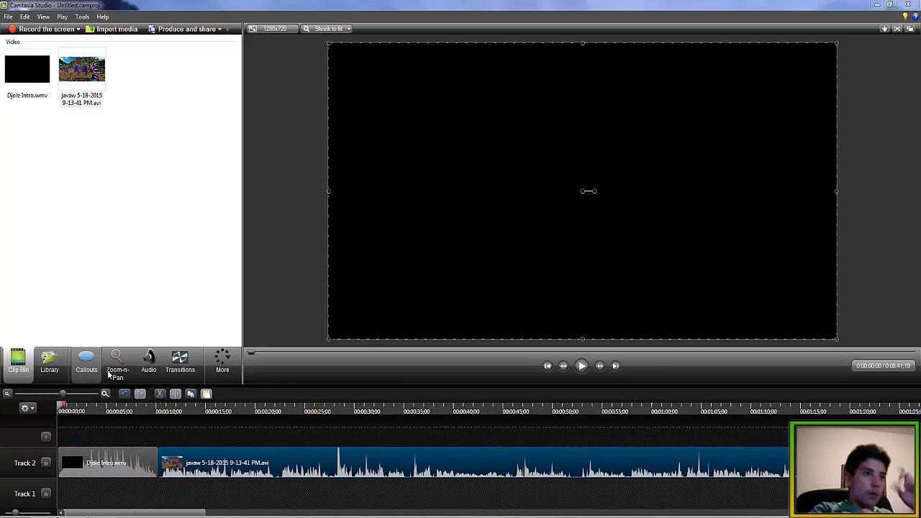
{"action": "left_click", "coordinate": [182, 360]}
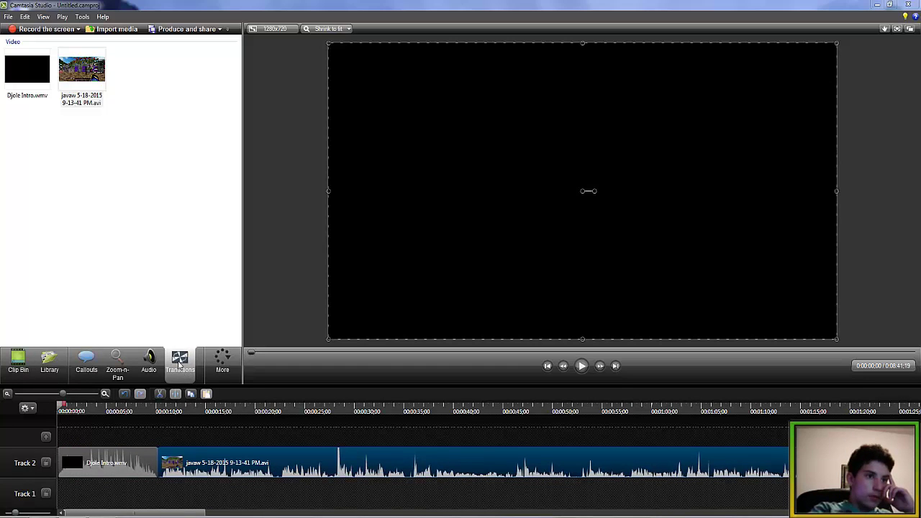
{"action": "left_click", "coordinate": [178, 359]}
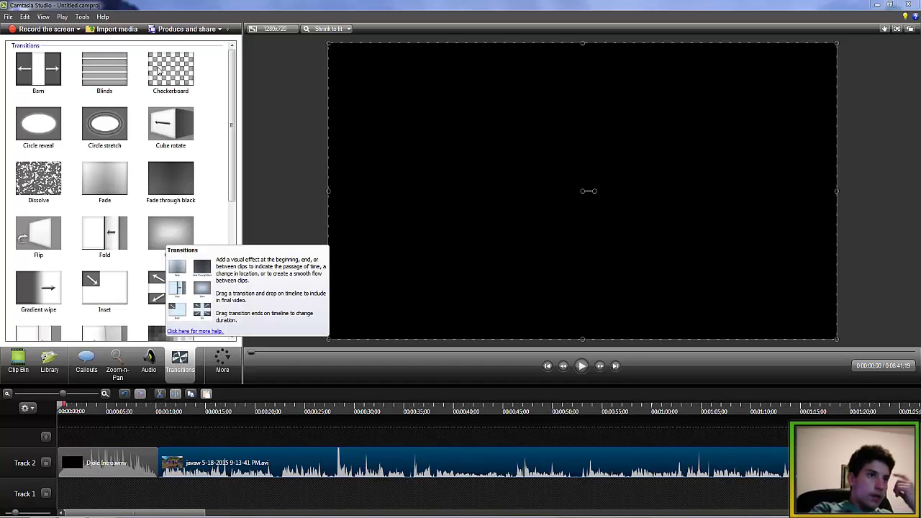
{"action": "left_click_drag", "start_coordinate": [229, 108], "coordinate": [237, 248]}
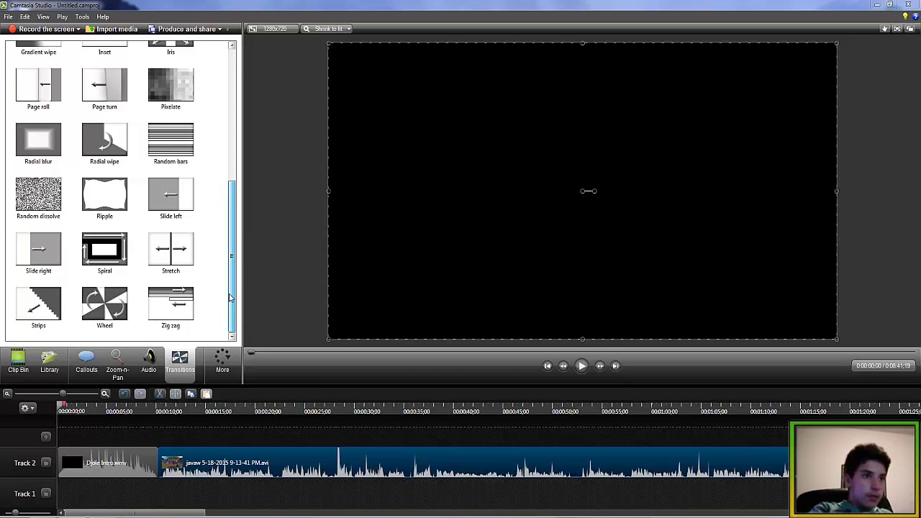
{"action": "scroll", "coordinate": [230, 297], "scroll_direction": "up", "scroll_amount": 1}
{"action": "scroll", "coordinate": [230, 297], "scroll_direction": "down", "scroll_amount": 1}
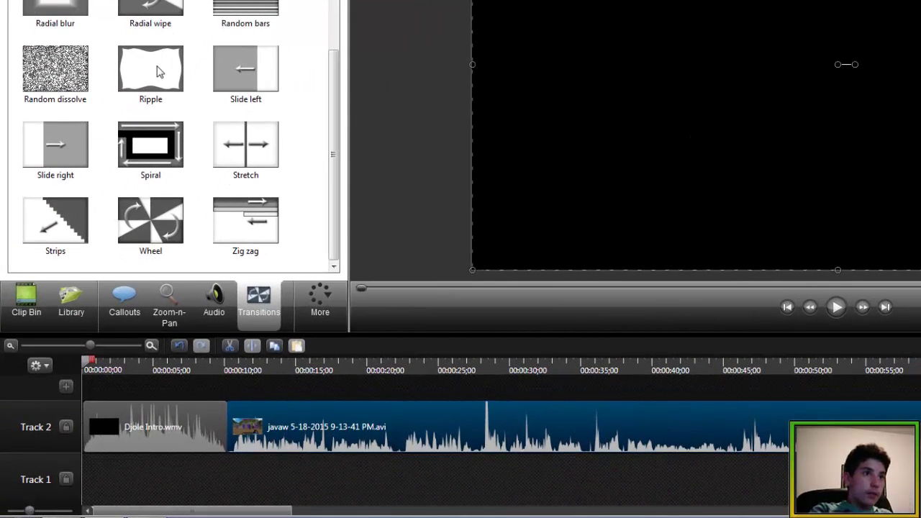
{"action": "mouse_move", "coordinate": [159, 71]}
{"action": "left_mouse_down"}
{"action": "mouse_move", "coordinate": [154, 119]}
{"action": "mouse_move", "coordinate": [226, 425]}
{"action": "mouse_move", "coordinate": [243, 454]}
{"action": "left_mouse_up"}
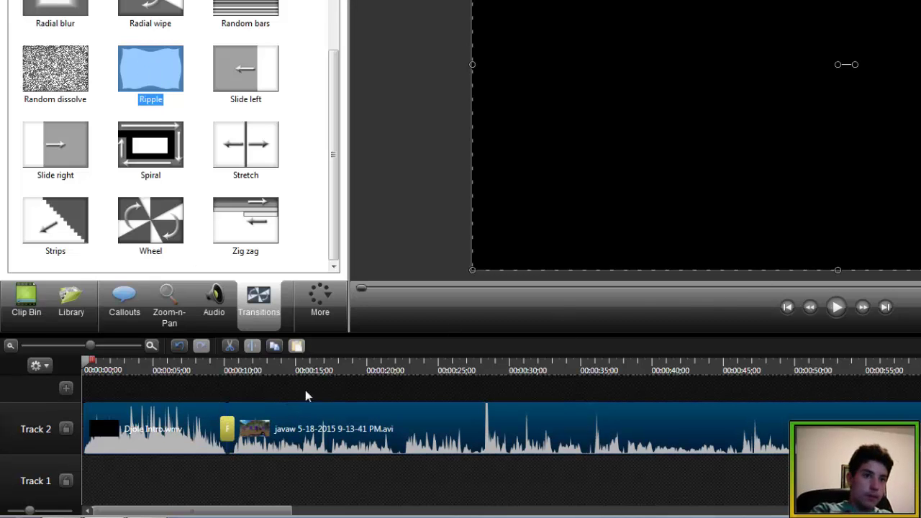
Preview the Ripple transition by playing from the end of the intro into the javaw recording, and return the playhead to the intro clip
{"action": "left_click", "coordinate": [190, 426]}
{"action": "left_click_drag", "start_coordinate": [94, 363], "coordinate": [221, 371]}
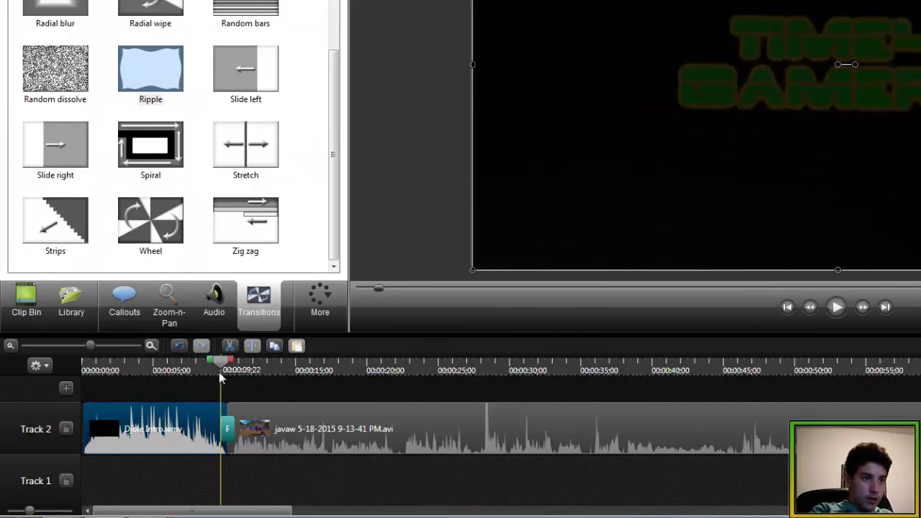
{"action": "left_click", "coordinate": [837, 307]}
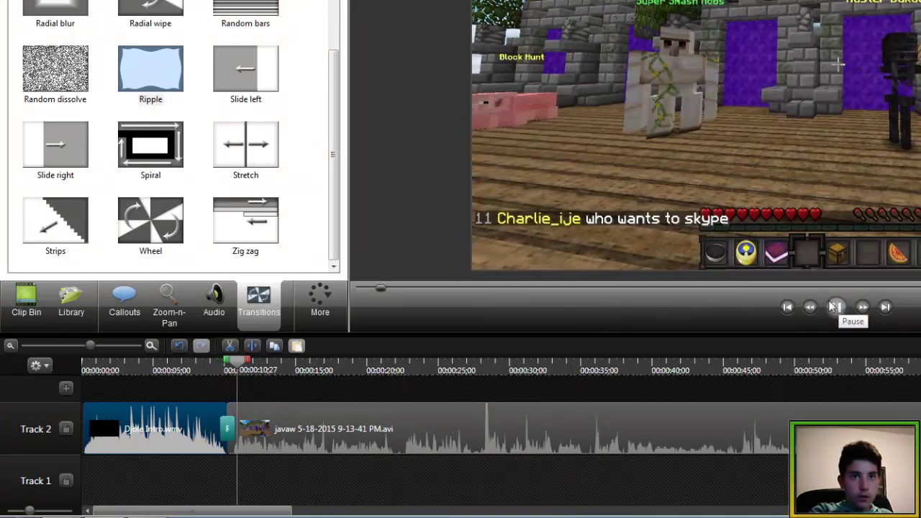
{"action": "left_click", "coordinate": [837, 308]}
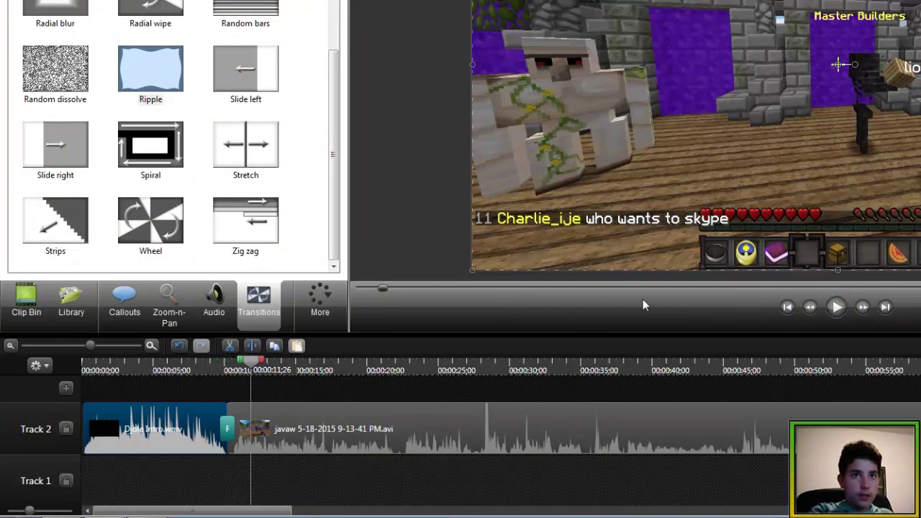
{"action": "left_click", "coordinate": [248, 360]}
{"action": "left_click_drag", "start_coordinate": [249, 360], "coordinate": [206, 360]}
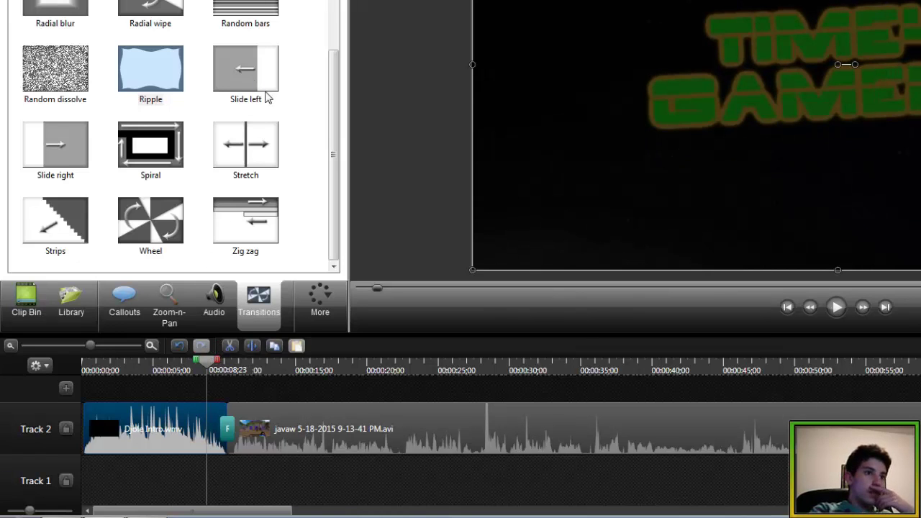
{"action": "scroll", "coordinate": [329, 80], "scroll_direction": "up", "scroll_amount": 5}
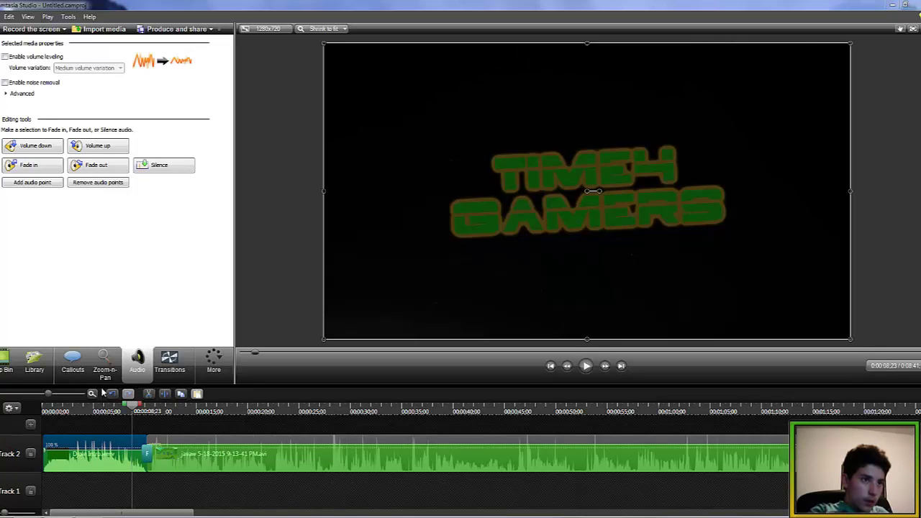
{"action": "left_click", "coordinate": [72, 359]}
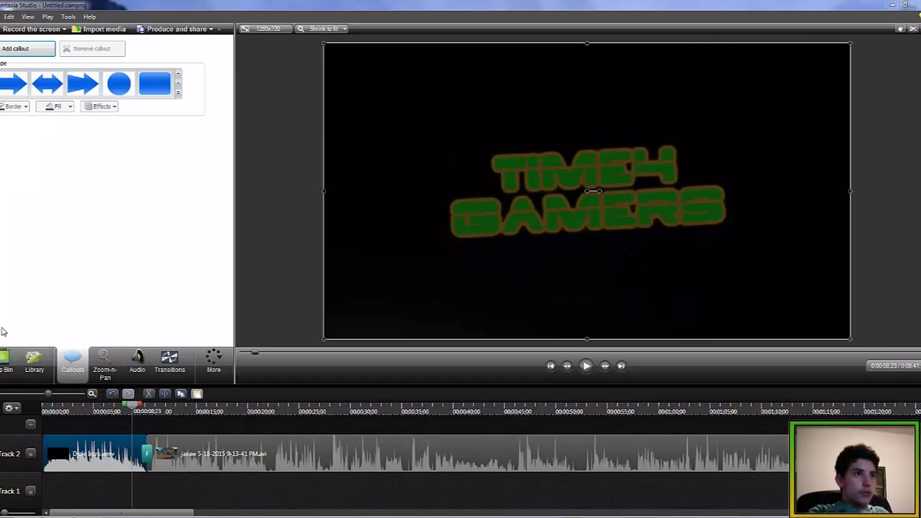
{"action": "left_click", "coordinate": [33, 361]}
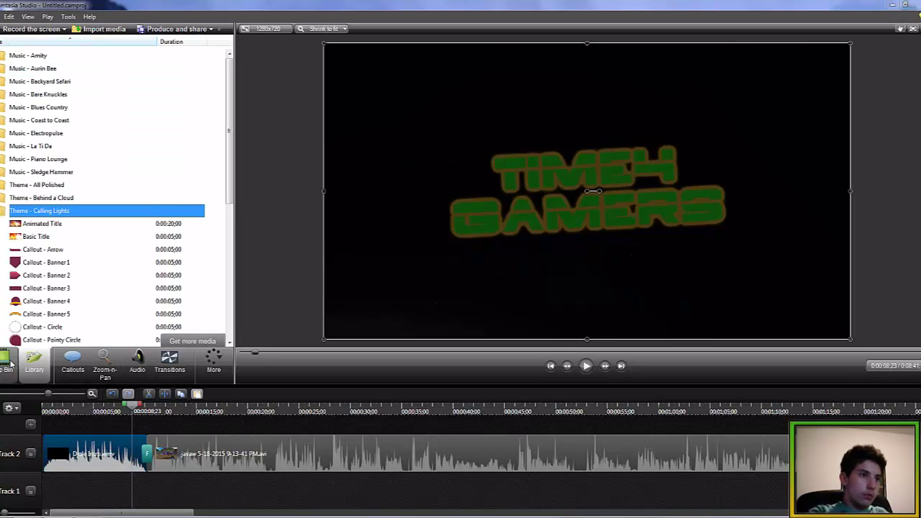
{"action": "left_click", "coordinate": [6, 364]}
{"action": "left_click", "coordinate": [36, 363]}
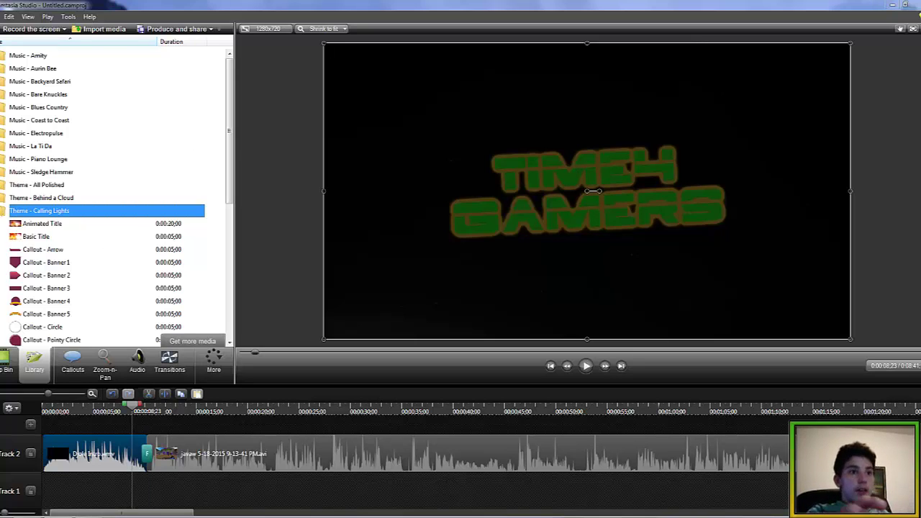
{"action": "mouse_move", "coordinate": [88, 515]}
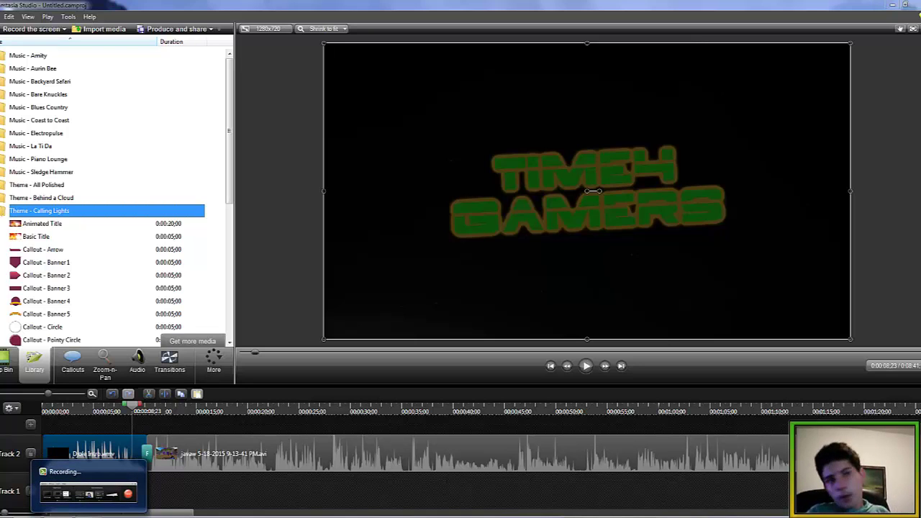
{"action": "left_click", "coordinate": [88, 487]}
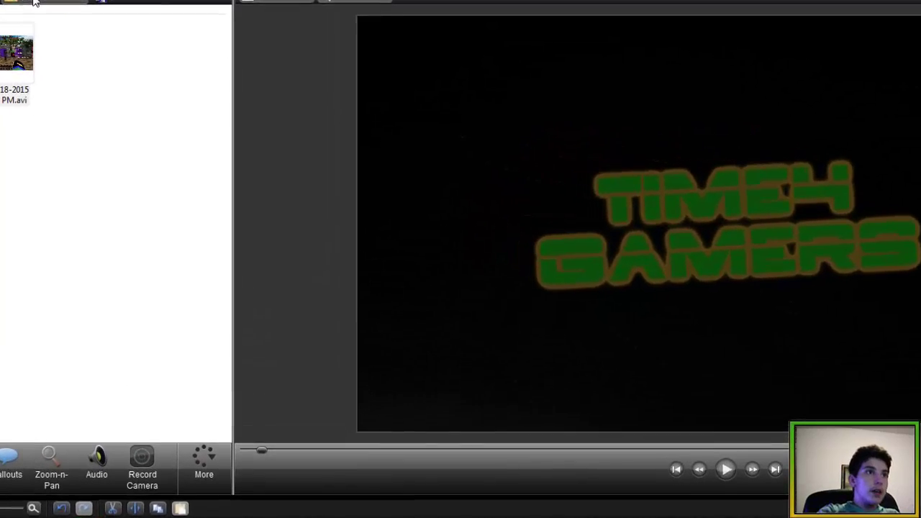
{"action": "left_click", "coordinate": [32, 2]}
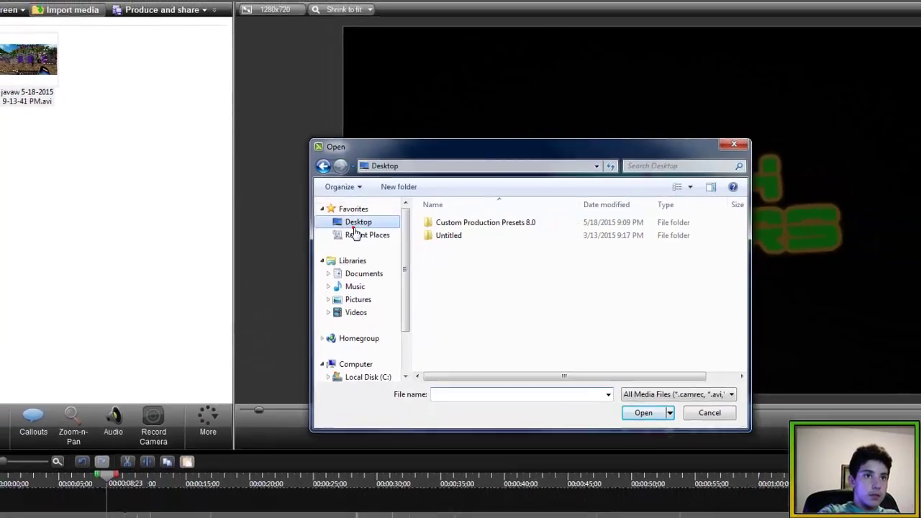
{"action": "left_click", "coordinate": [356, 223]}
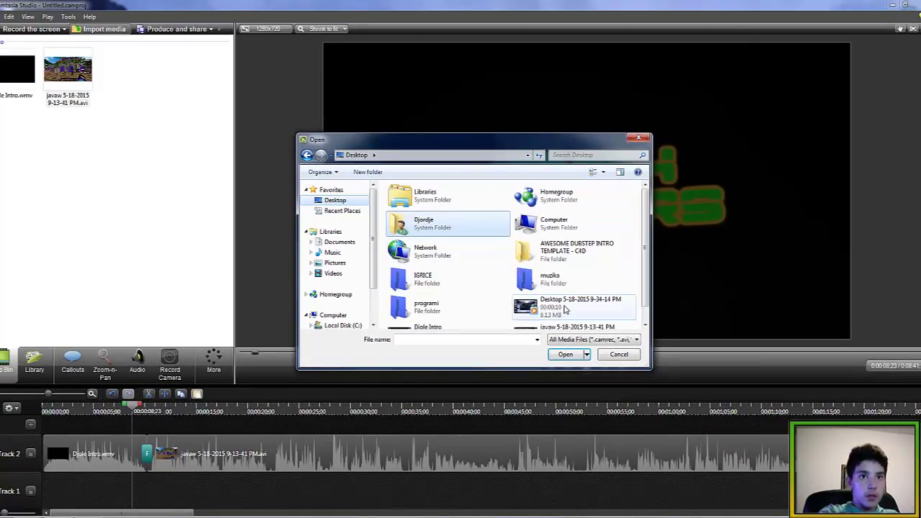
{"action": "left_click", "coordinate": [565, 308]}
{"action": "left_click", "coordinate": [566, 354]}
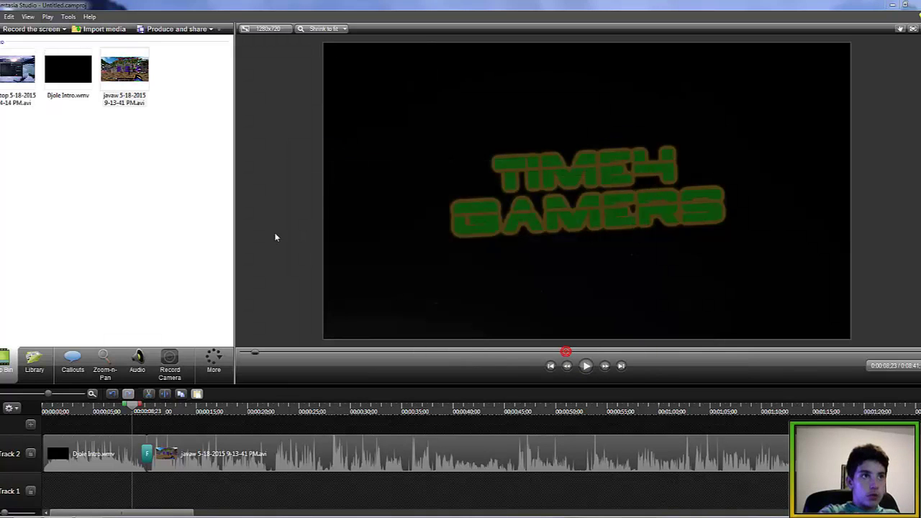
{"action": "right_click", "coordinate": [9, 68]}
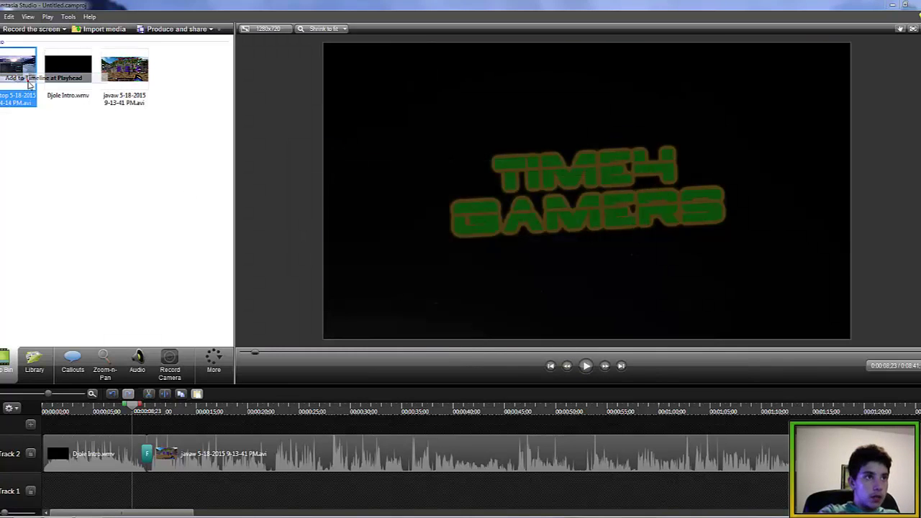
{"action": "left_click", "coordinate": [30, 76]}
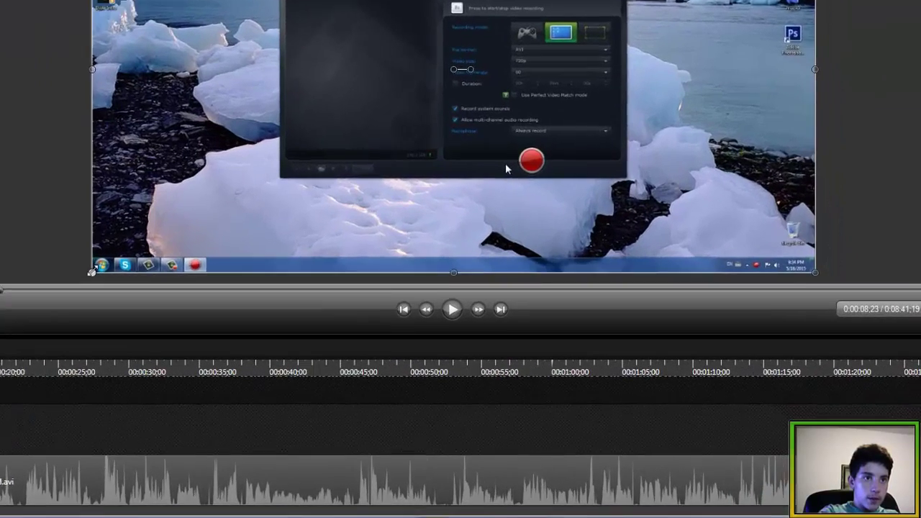
Shrink the desktop recording to about a quarter of the canvas width and place it in the upper right corner of the canvas
{"action": "left_click_drag", "start_coordinate": [333, 347], "coordinate": [496, 223]}
{"action": "left_click_drag", "start_coordinate": [295, 92], "coordinate": [320, 78]}
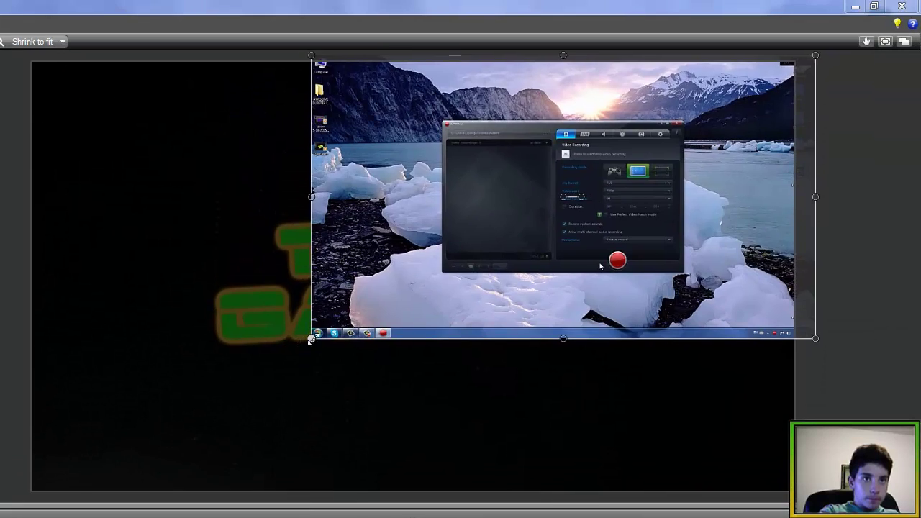
{"action": "left_click_drag", "start_coordinate": [301, 117], "coordinate": [499, 0]}
{"action": "left_click_drag", "start_coordinate": [486, 227], "coordinate": [647, 150]}
{"action": "left_click_drag", "start_coordinate": [668, 82], "coordinate": [632, 96]}
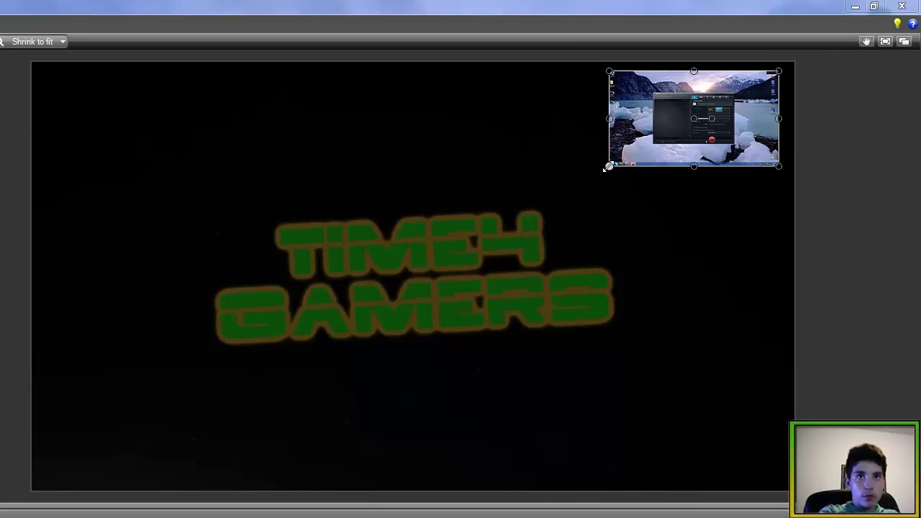
{"action": "left_click_drag", "start_coordinate": [609, 167], "coordinate": [589, 180]}
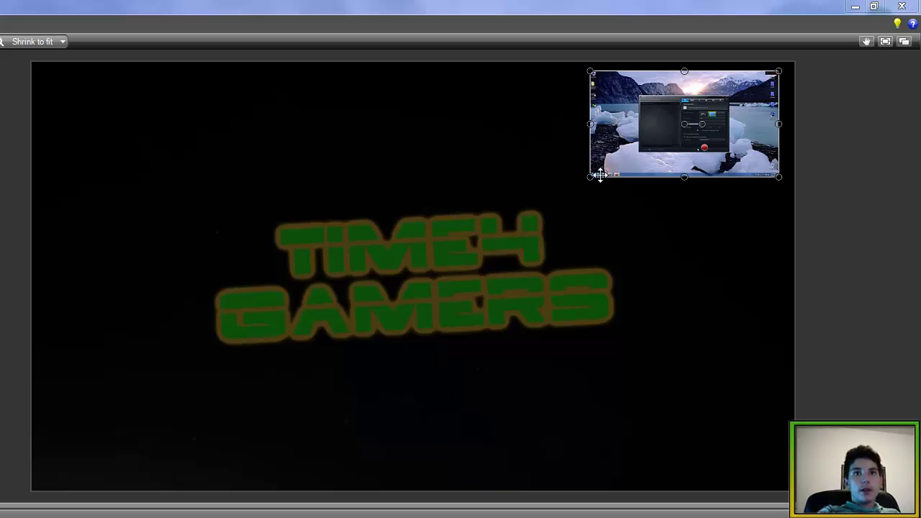
{"action": "left_click_drag", "start_coordinate": [590, 177], "coordinate": [582, 181]}
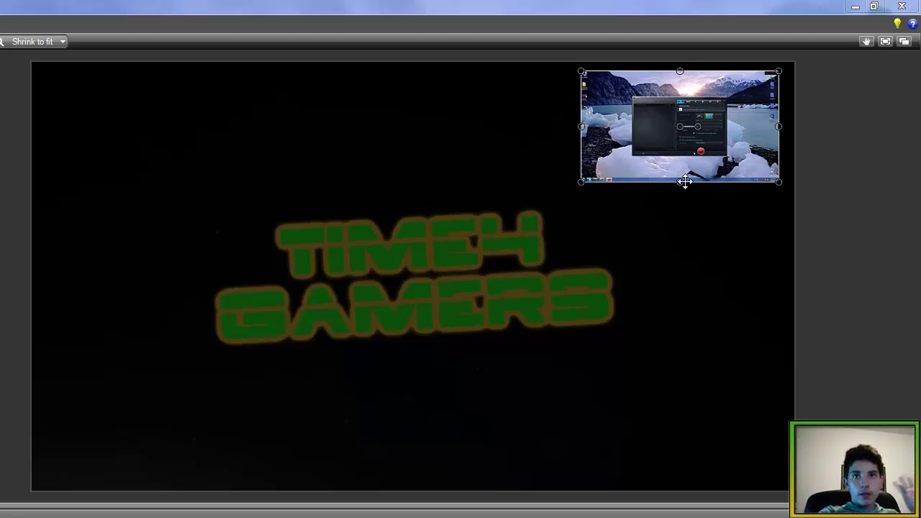
{"action": "left_click_drag", "start_coordinate": [661, 86], "coordinate": [168, 90]}
{"action": "key", "text": "ctrl+z"}
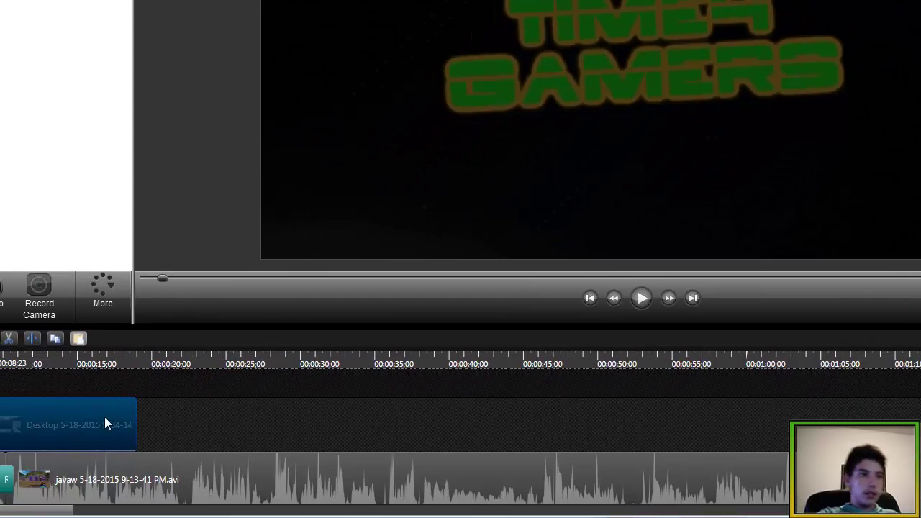
Shift the desktop recording about two seconds later so that it starts just after the Ripple transition, and play the overlapping section
{"action": "left_click_drag", "start_coordinate": [102, 416], "coordinate": [103, 496]}
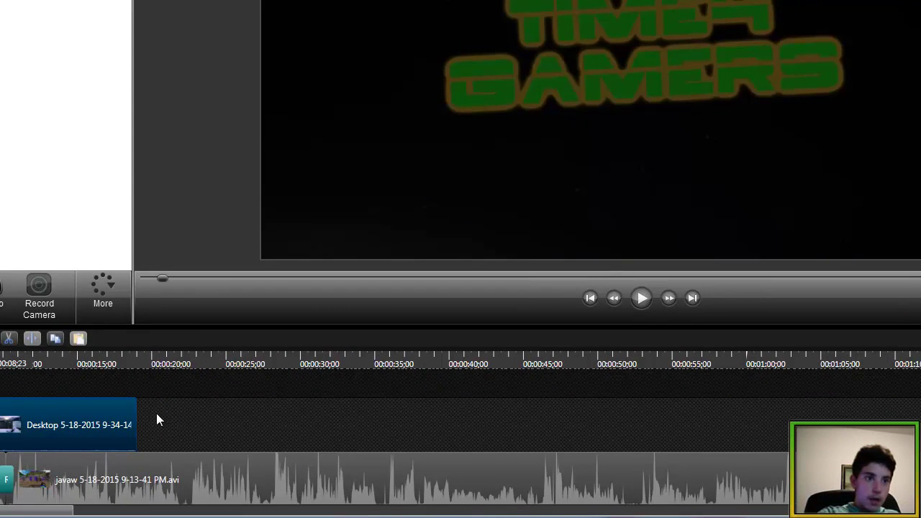
{"action": "left_click_drag", "start_coordinate": [135, 412], "coordinate": [266, 428]}
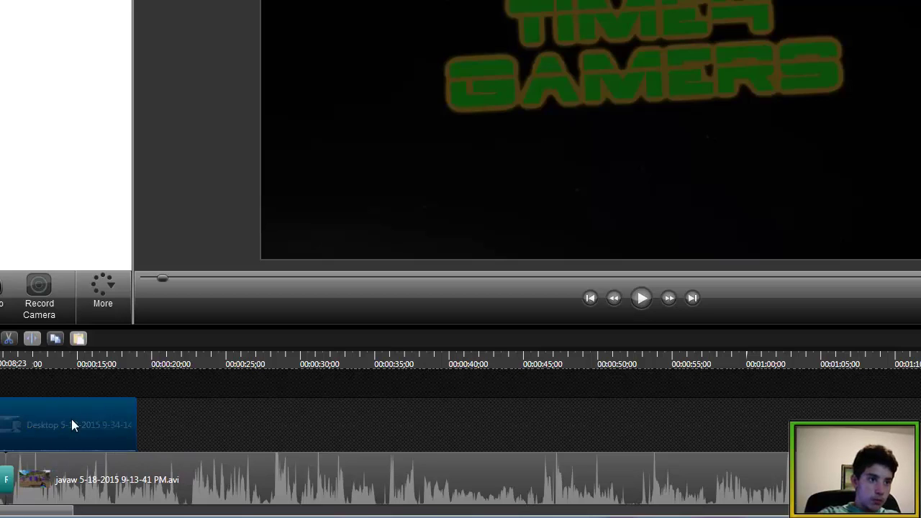
{"action": "left_click_drag", "start_coordinate": [72, 422], "coordinate": [105, 420]}
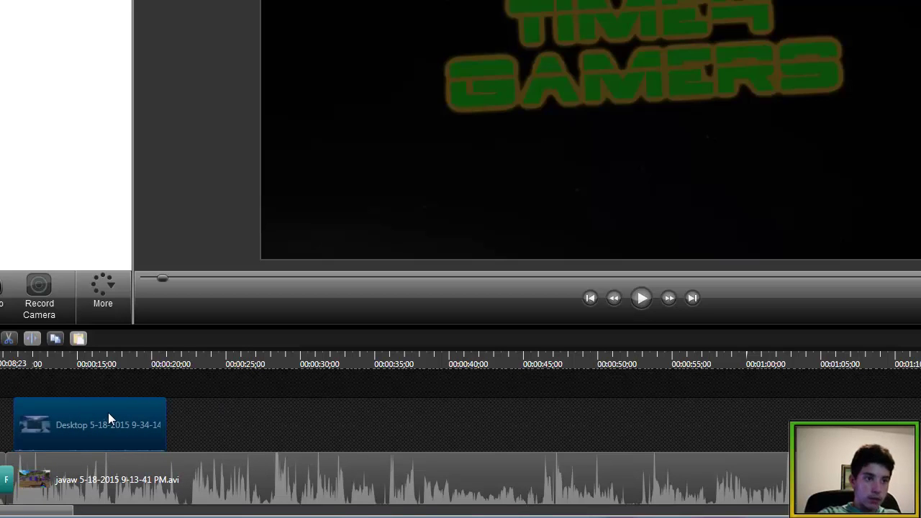
{"action": "left_click", "coordinate": [642, 301]}
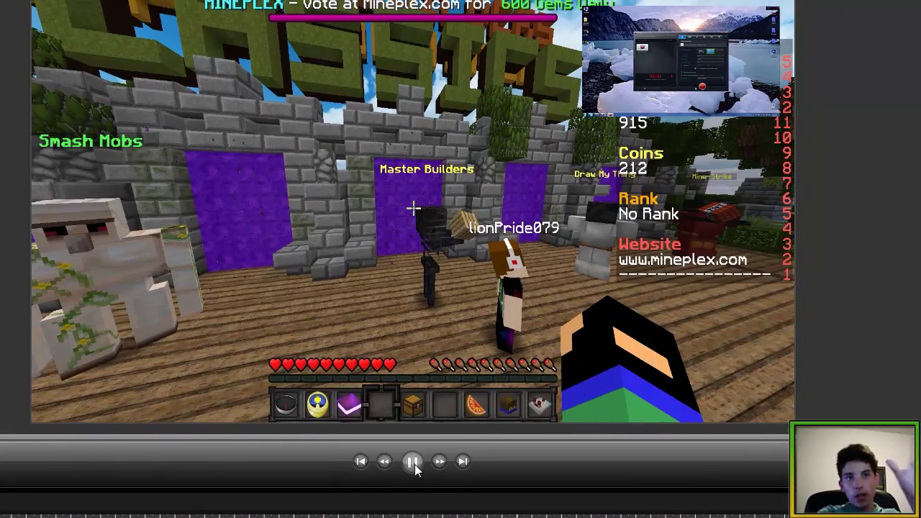
{"action": "left_click", "coordinate": [641, 298]}
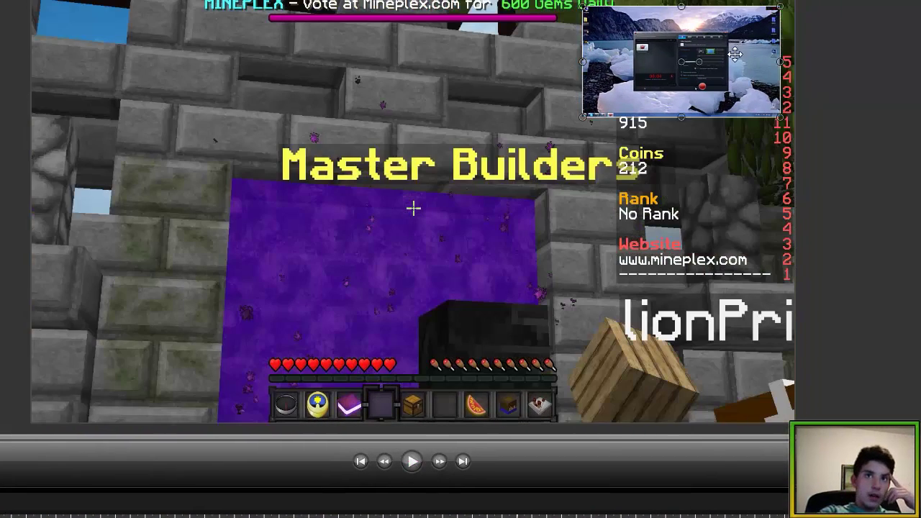
Nudge the desktop recording closer to the canvas's upper right corner, shrink it slightly, and play the section to check it
{"action": "left_click", "coordinate": [739, 53]}
{"action": "left_click_drag", "start_coordinate": [739, 53], "coordinate": [741, 45]}
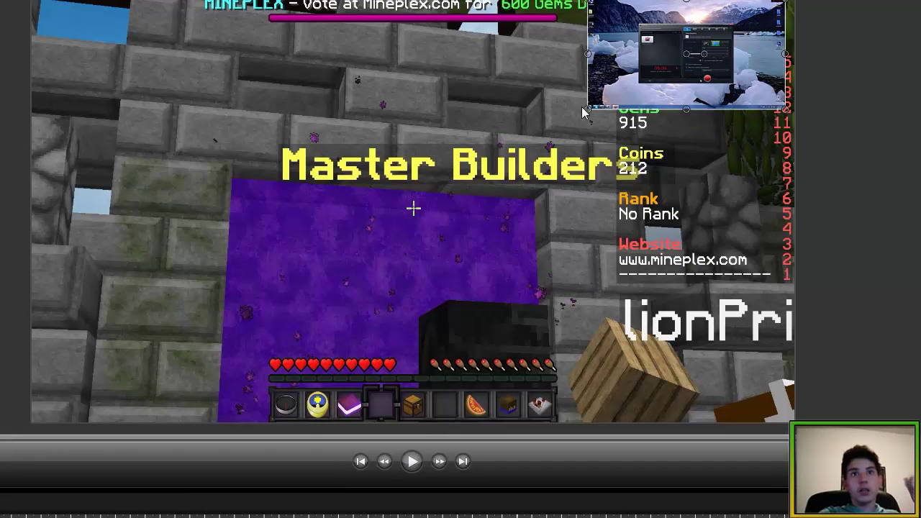
{"action": "left_click_drag", "start_coordinate": [588, 110], "coordinate": [602, 101]}
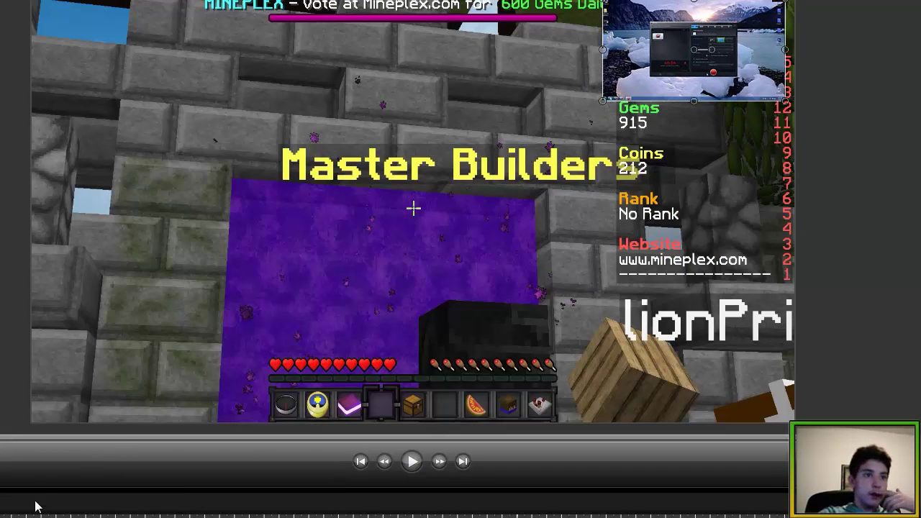
{"action": "left_click", "coordinate": [413, 461]}
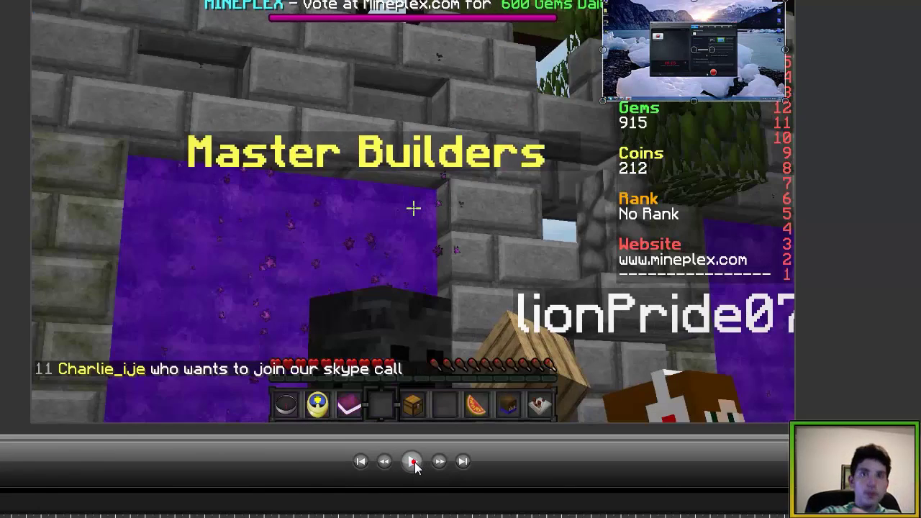
{"action": "left_click", "coordinate": [412, 462]}
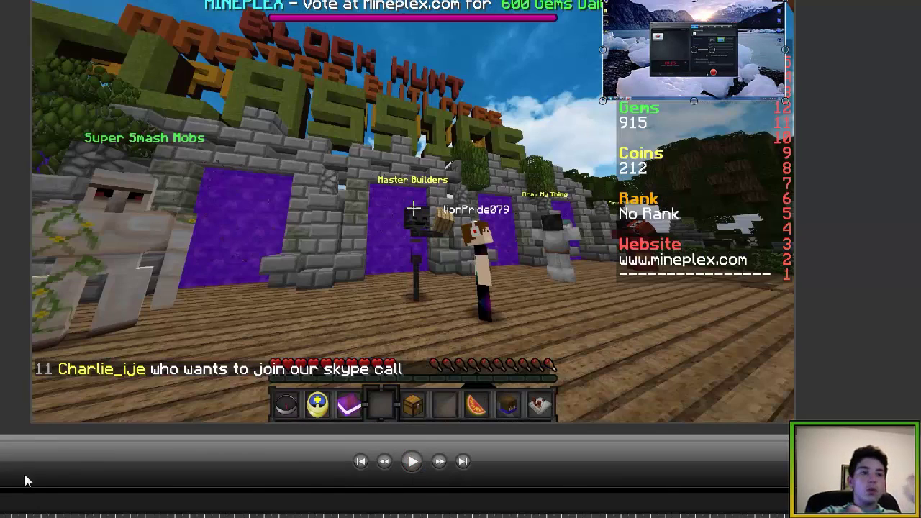